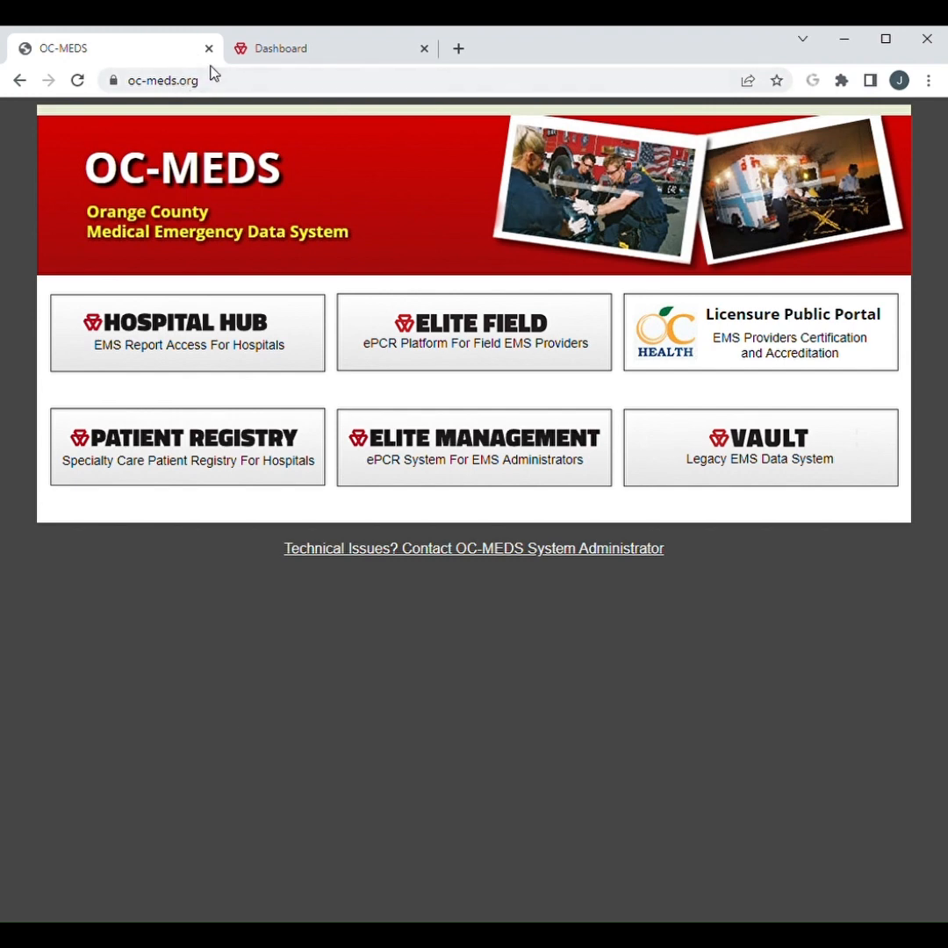
Open the Form Manager, clear the Active filter from the existing forms, and sort the forms by type with EMS (3.5) first
left_click(273, 49)
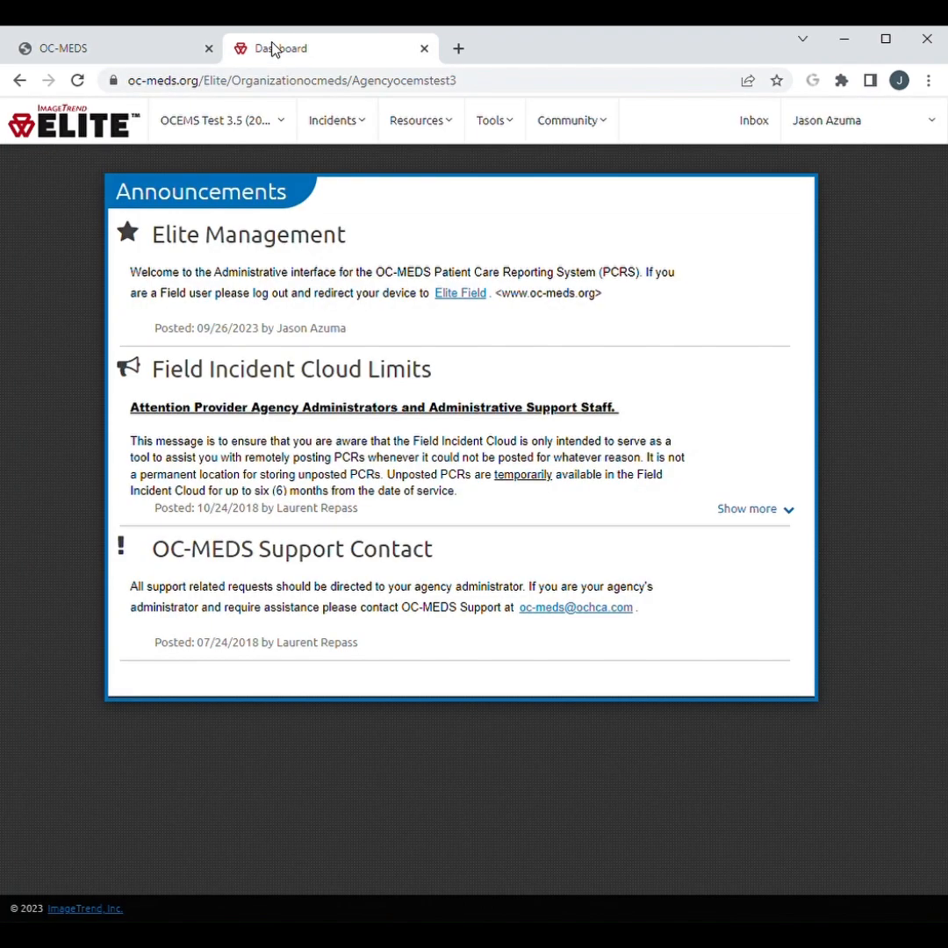
left_click(493, 121)
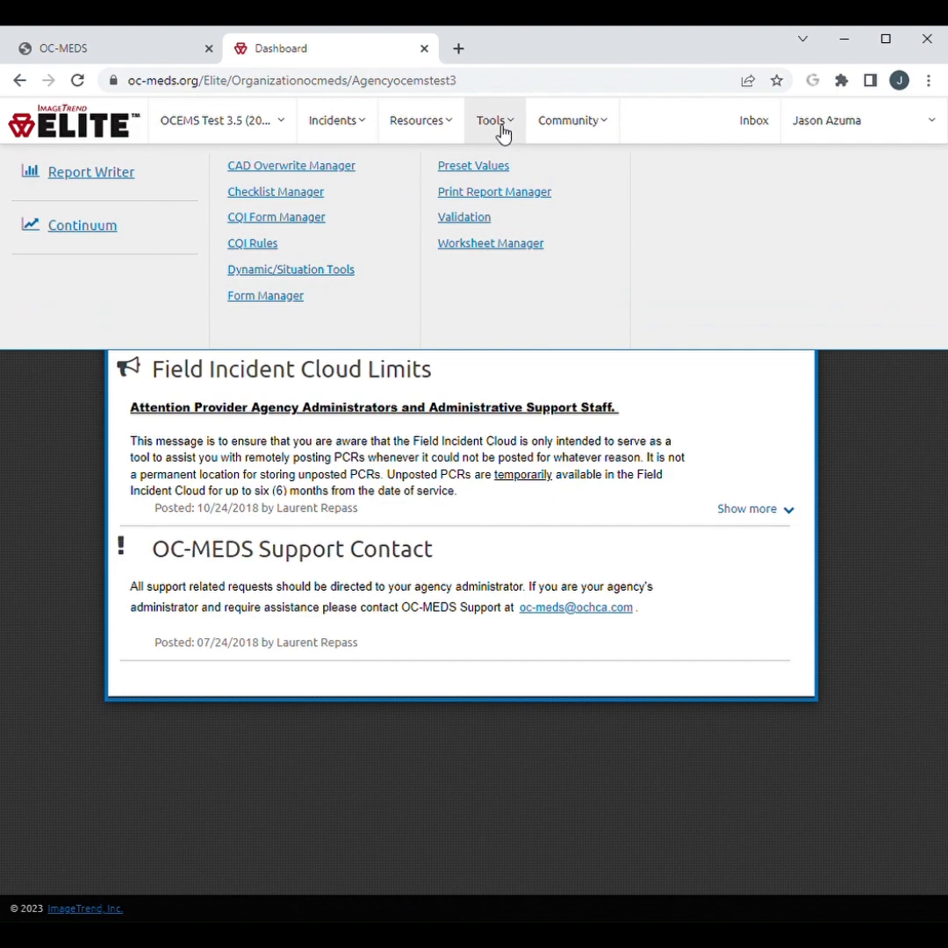
left_click(306, 303)
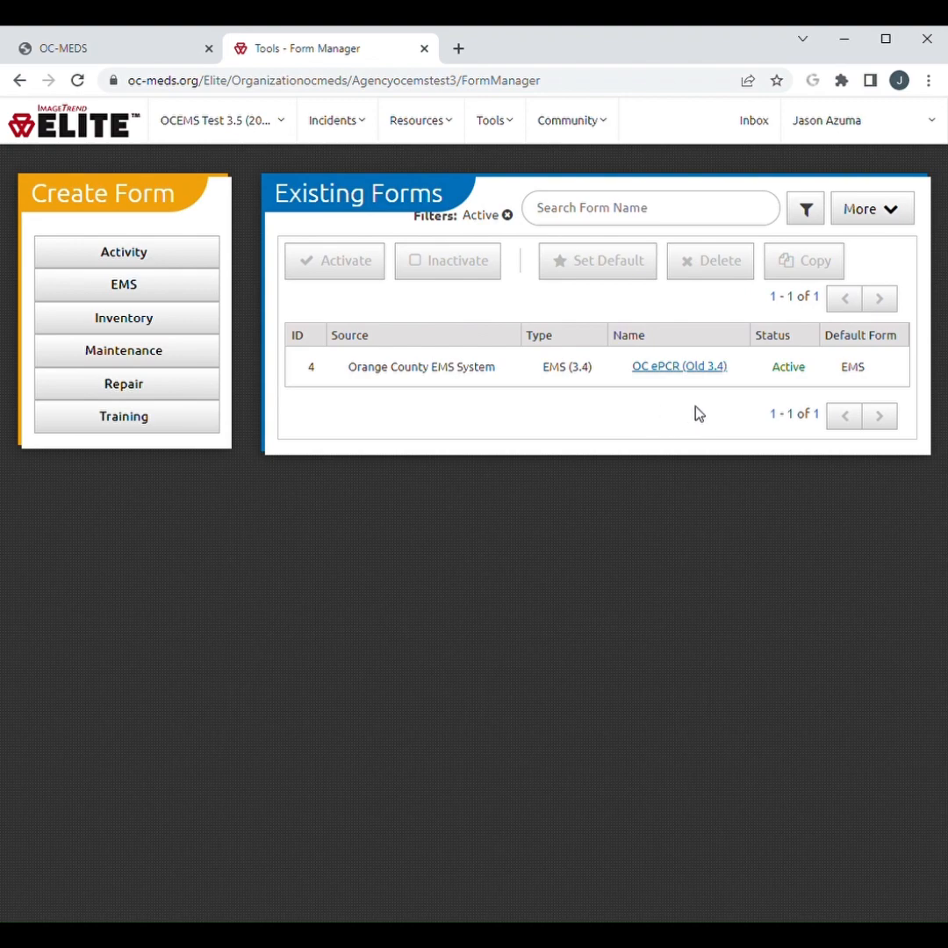
left_click(517, 220)
left_click(500, 342)
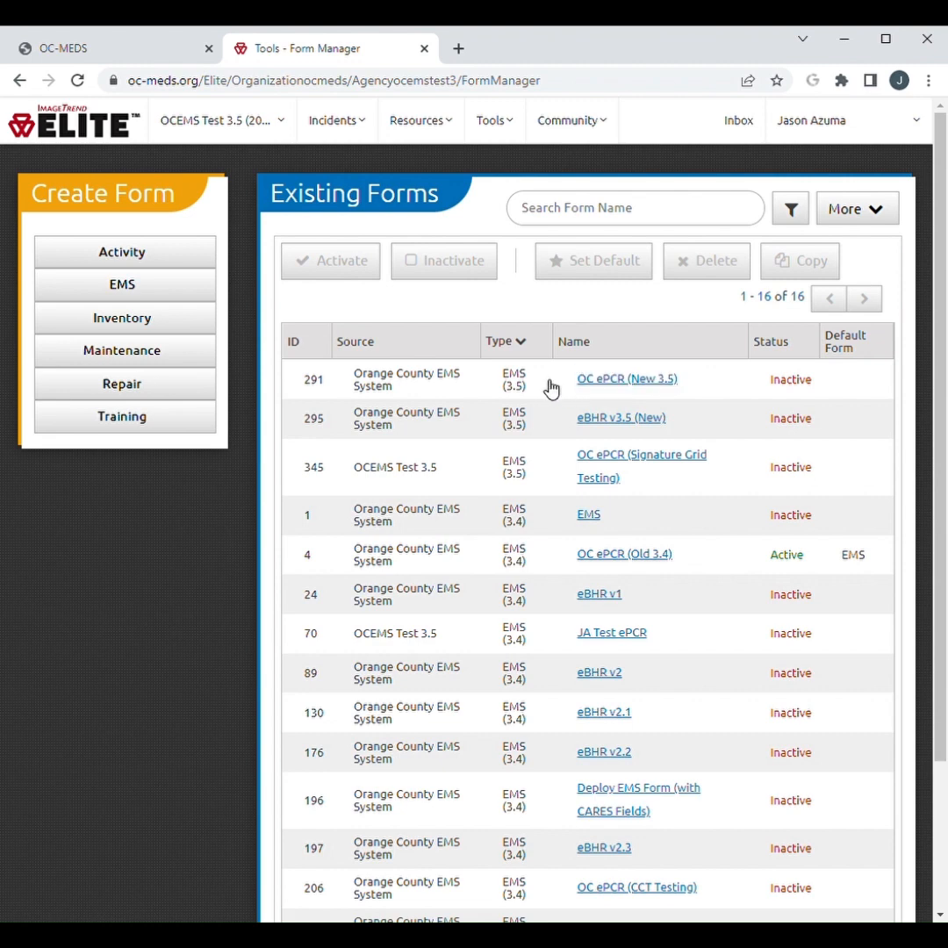
Activate the OC ePCR (New 3.5) form and set it as the default EMS form
left_click(551, 389)
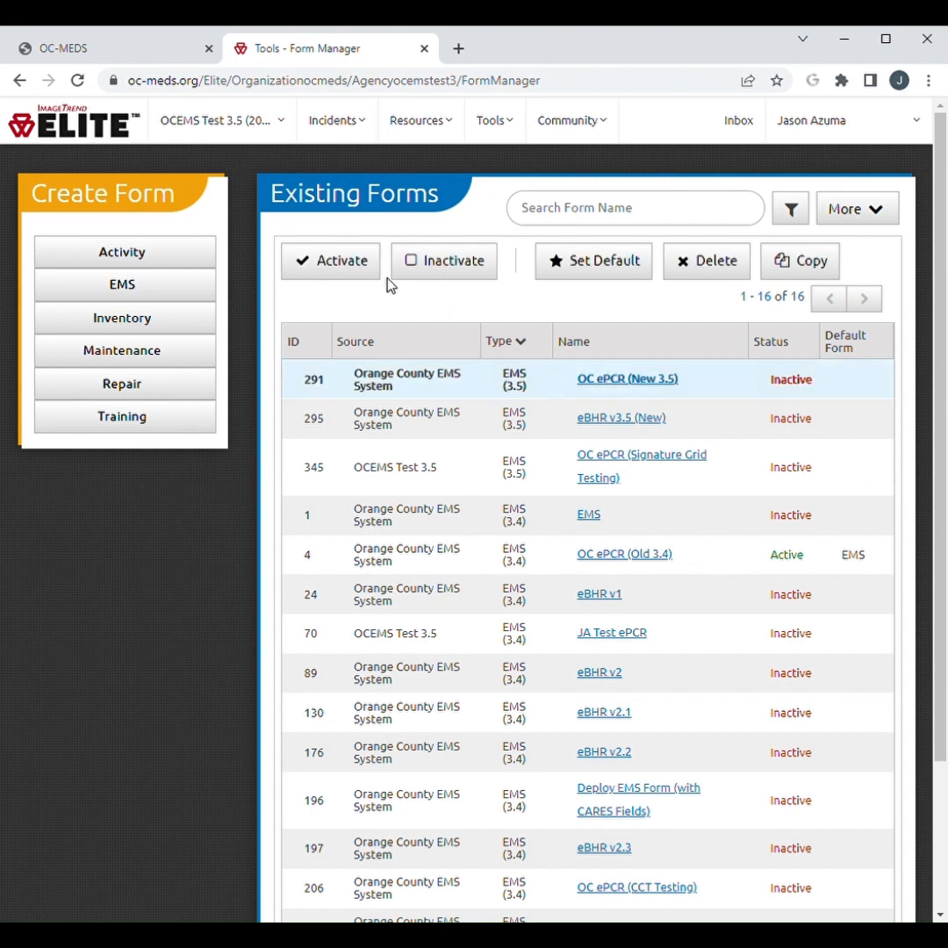
left_click(345, 267)
left_click(621, 276)
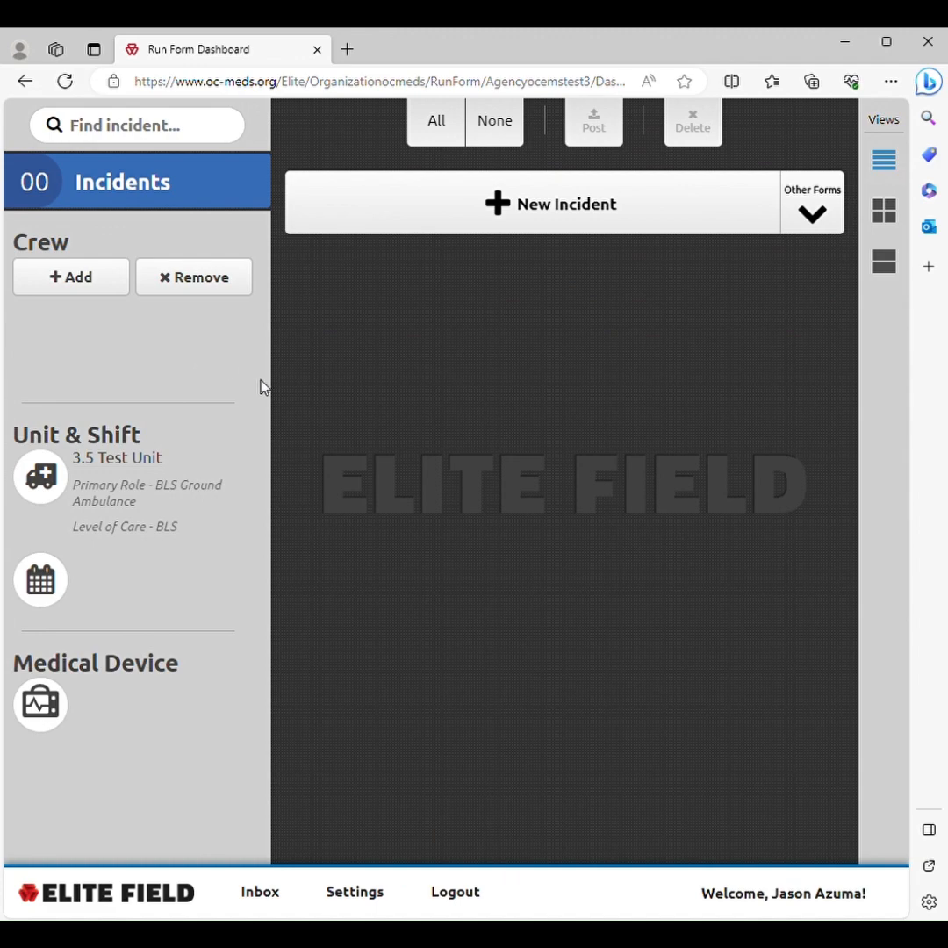
Switch to Elite Field and open a new incident
left_click(536, 227)
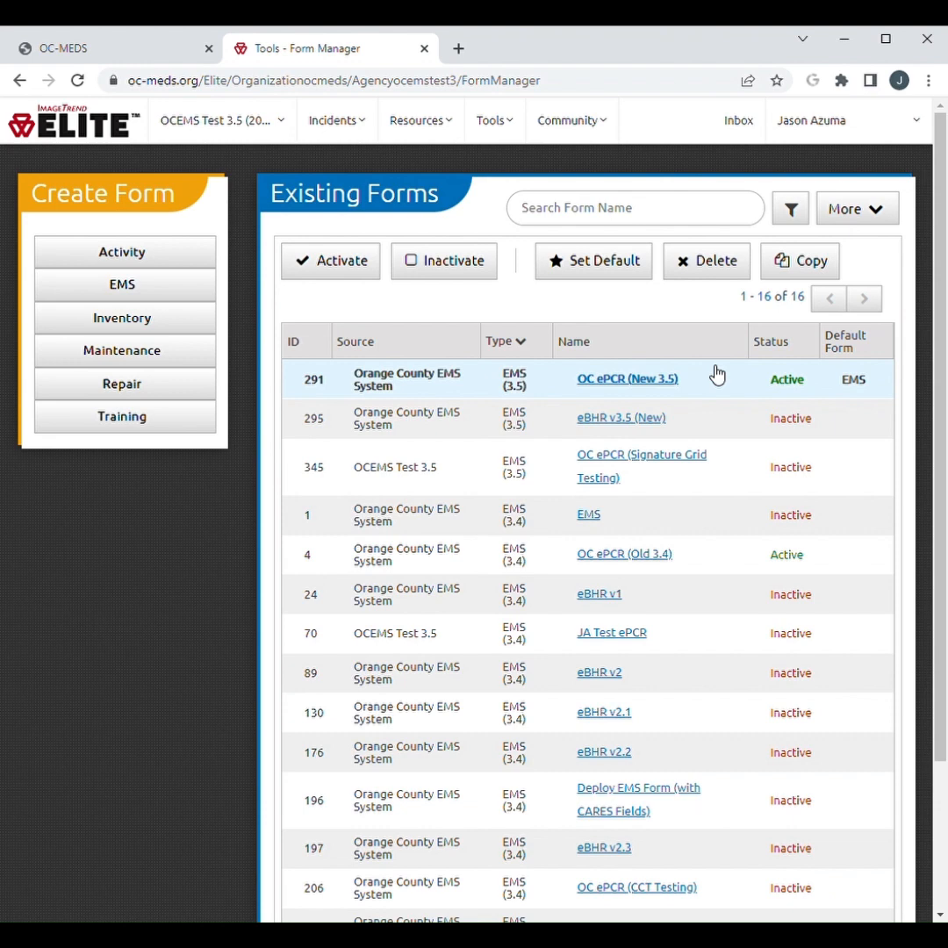
Filter the Form Manager's existing forms to active ones and inactivate the OC ePCR (Old 3.4) form
left_click(792, 218)
left_click(693, 291)
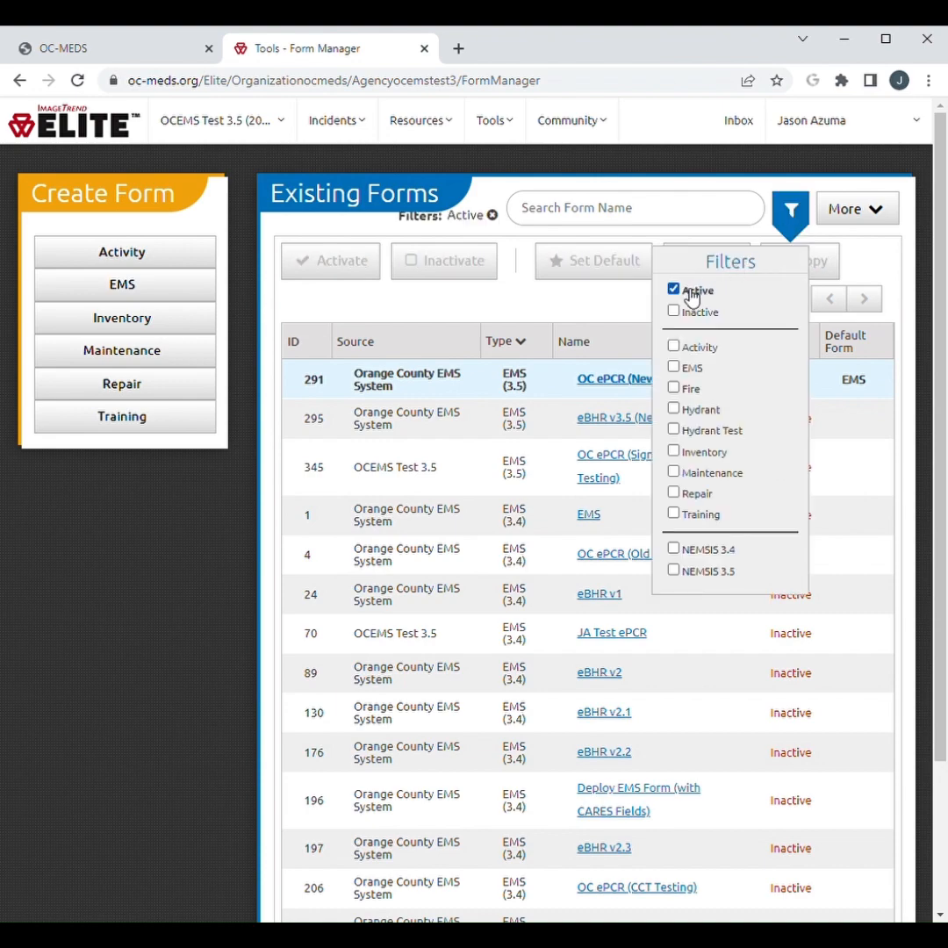
left_click(602, 417)
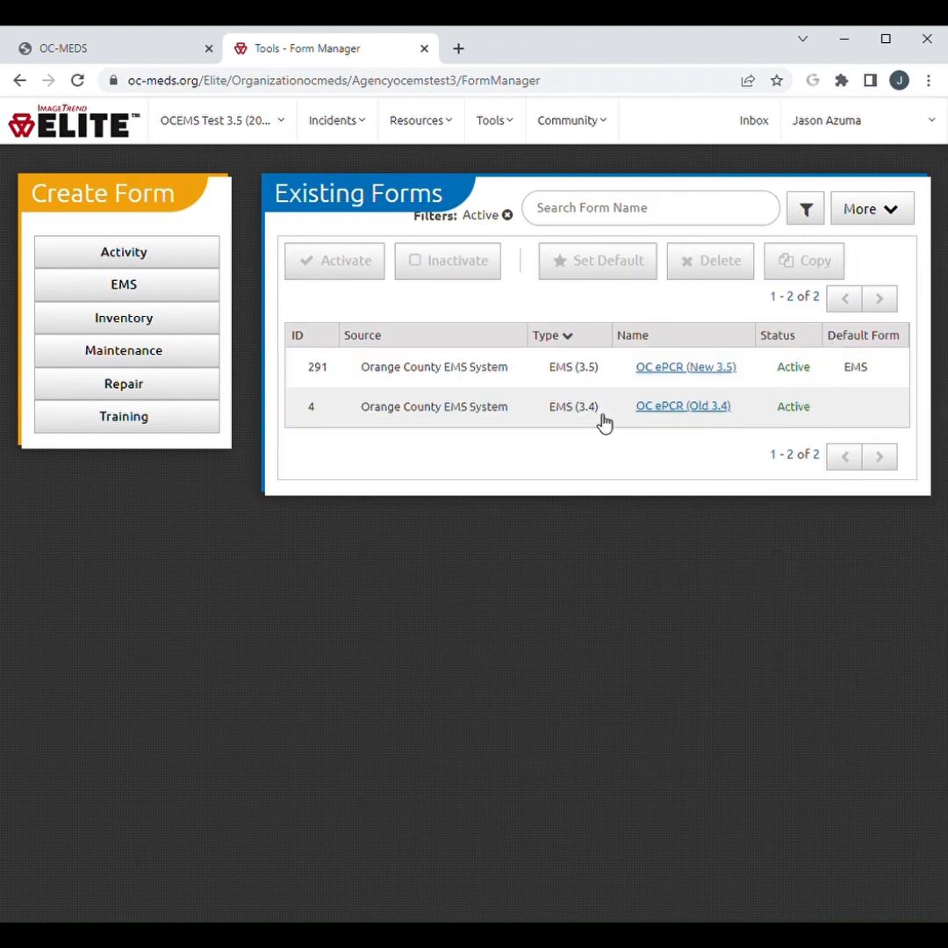
left_click(615, 424)
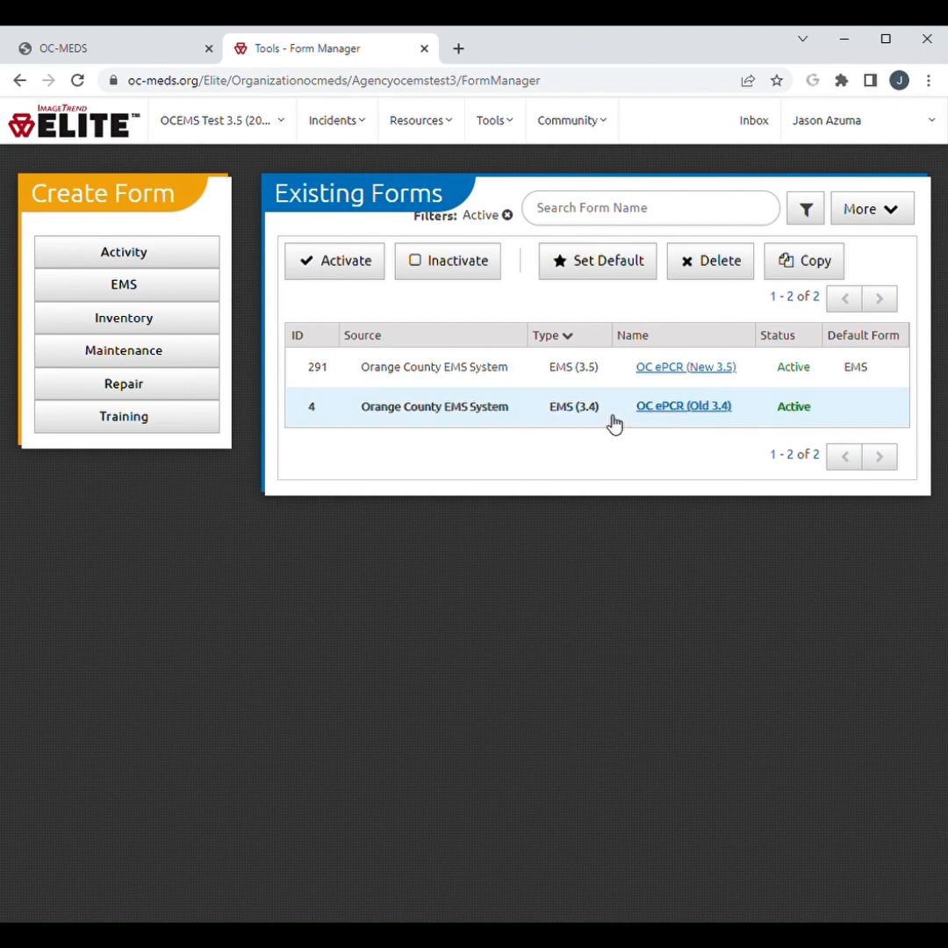
left_click(469, 276)
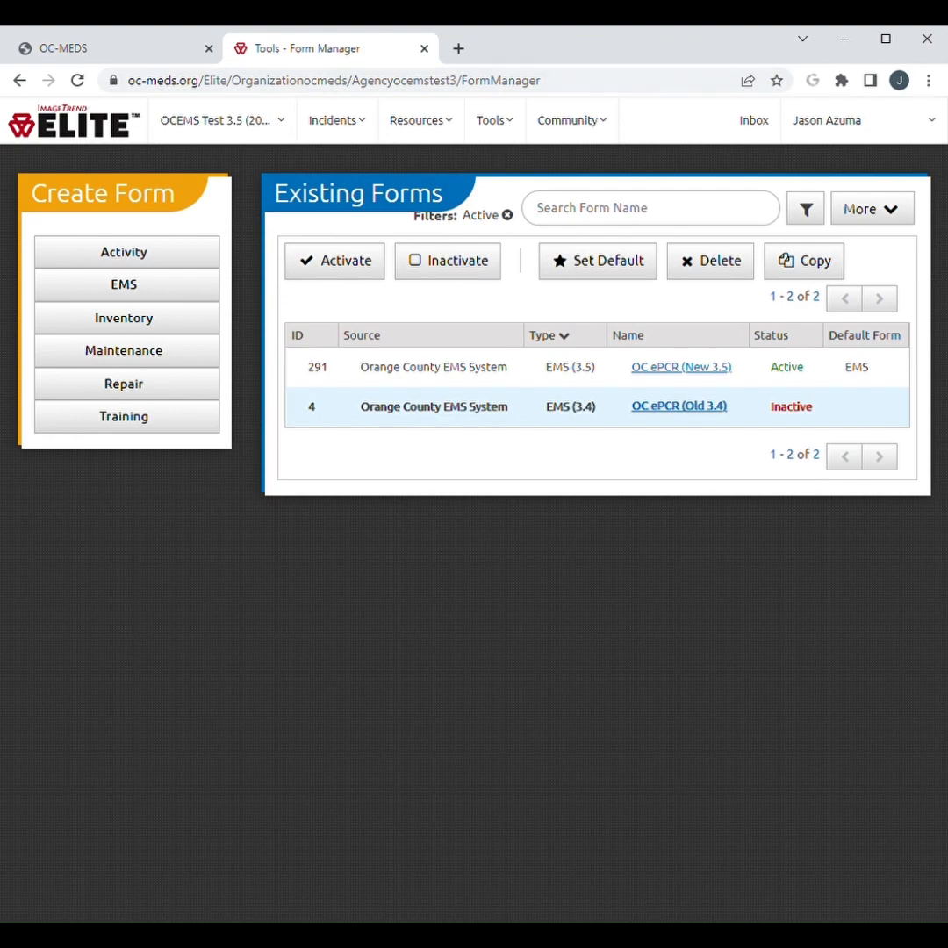
Set the Level of Care of Unit Widget to Hide in the agency's Elite Field Dashboard Widgets configuration
left_click(217, 130)
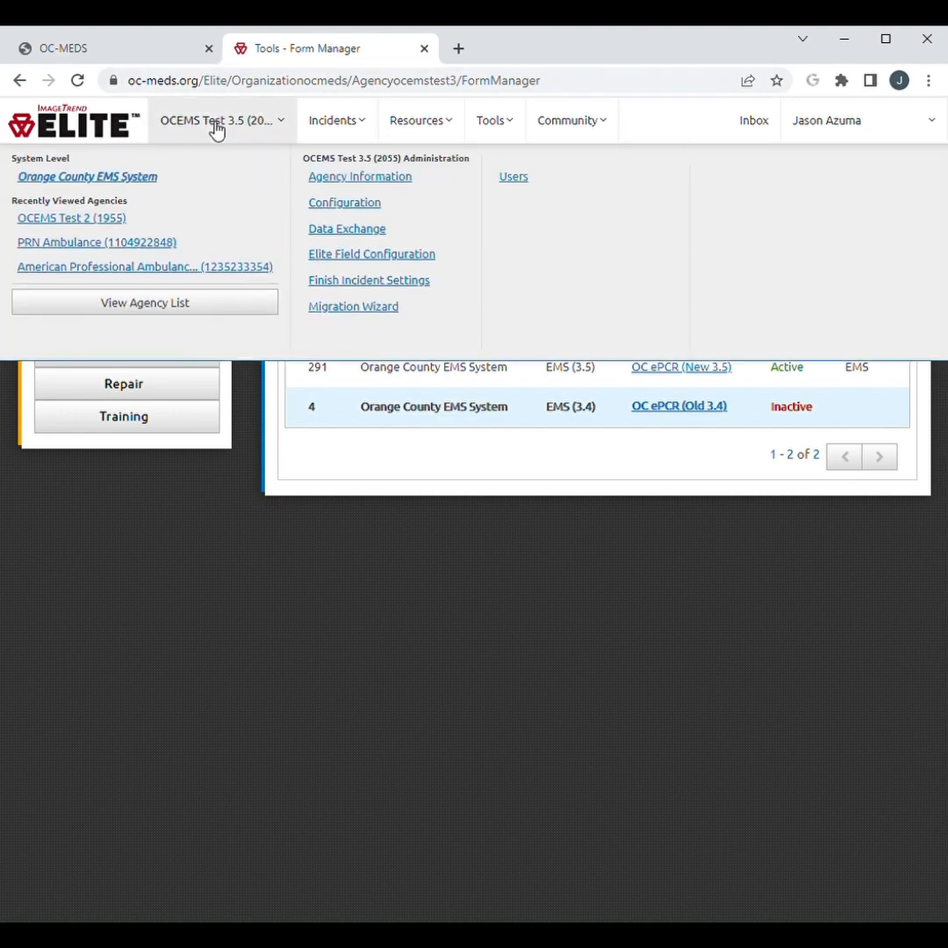
left_click(356, 264)
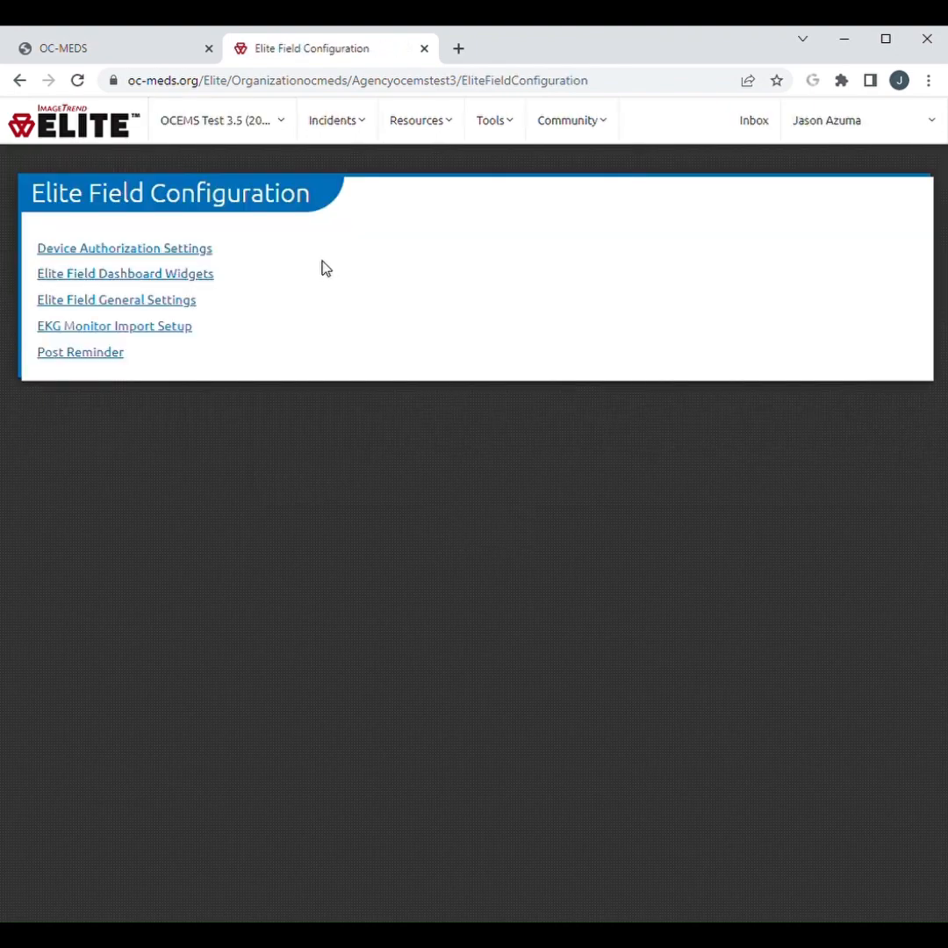
left_click(178, 279)
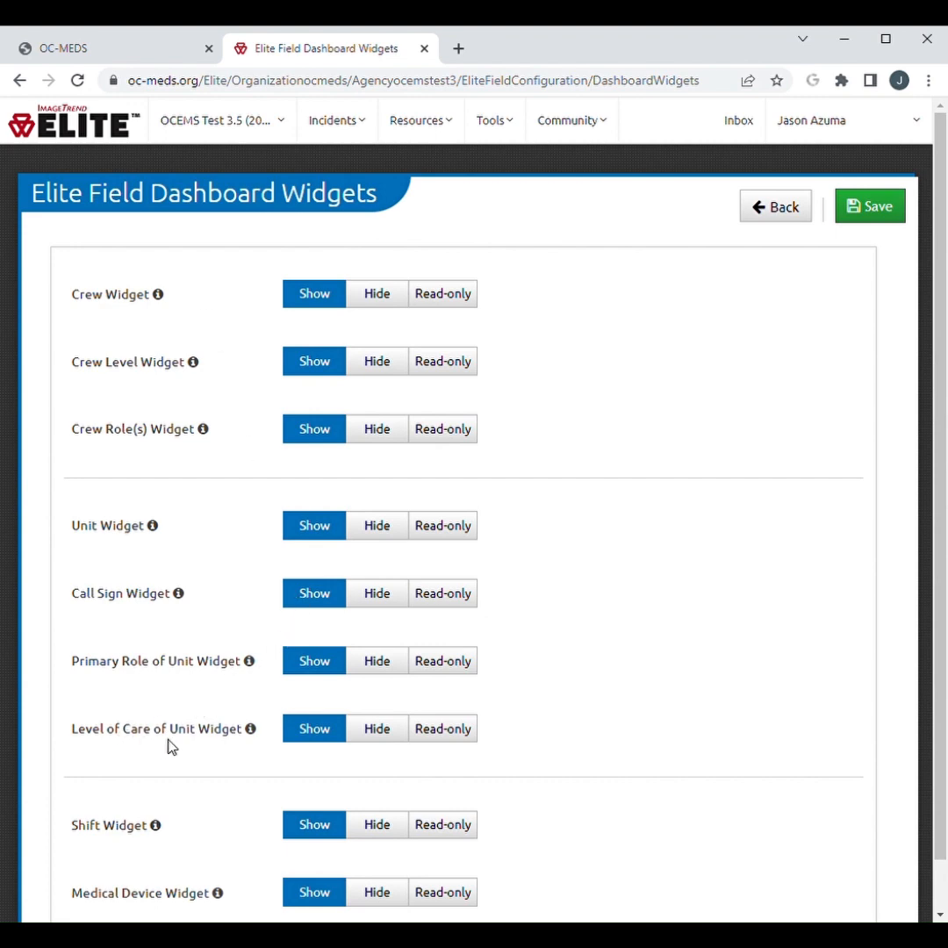
left_click(368, 735)
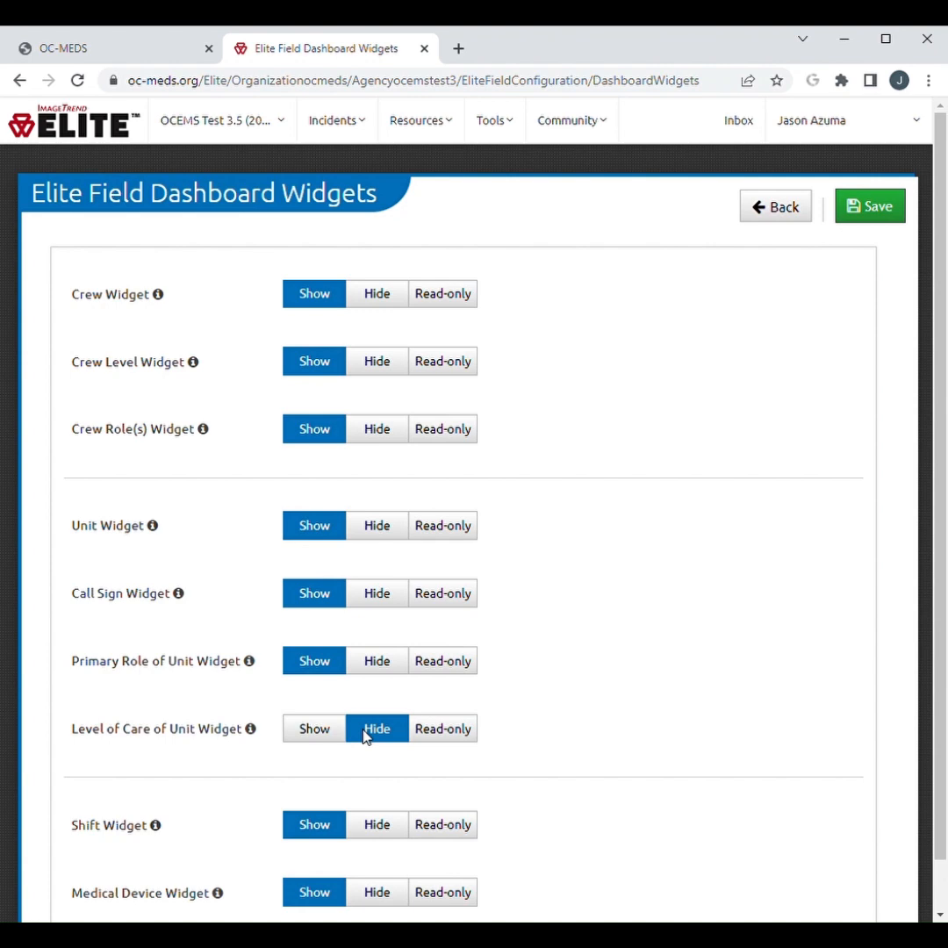
Set the 3.5 Test Unit vehicle's primary role to BLS Ground Ambulance, leave its level of care blank, and save the record
left_click(426, 125)
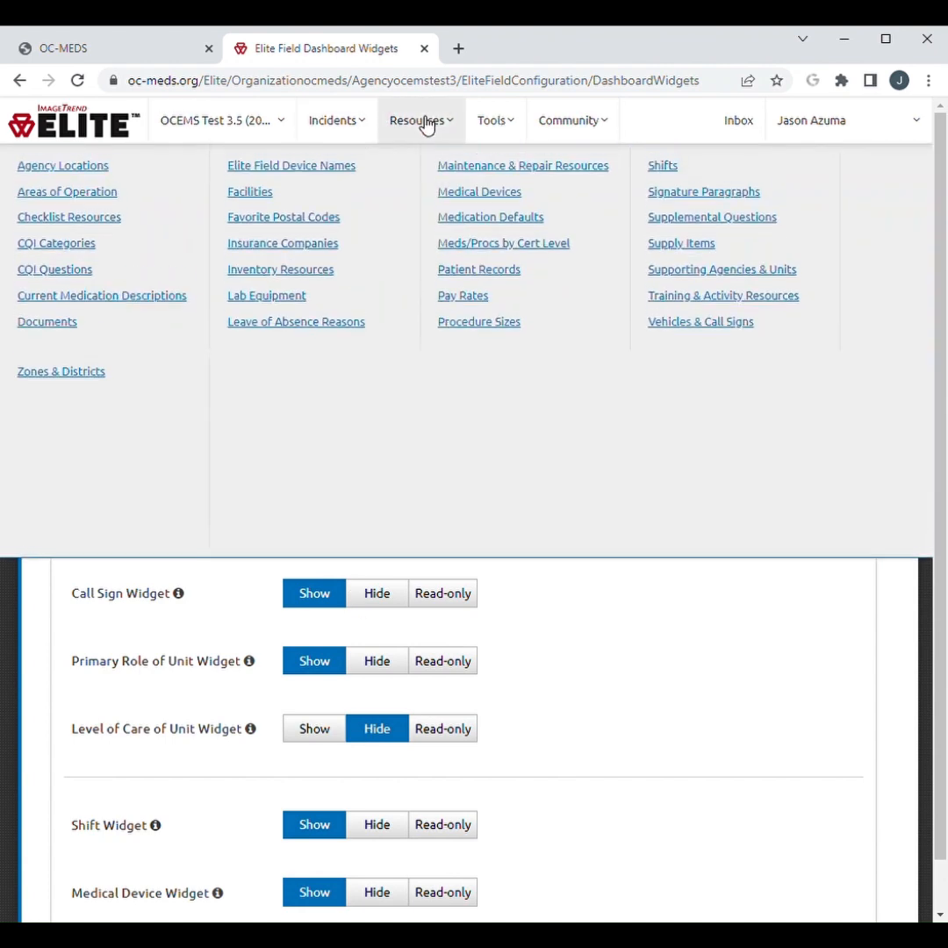
left_click(667, 327)
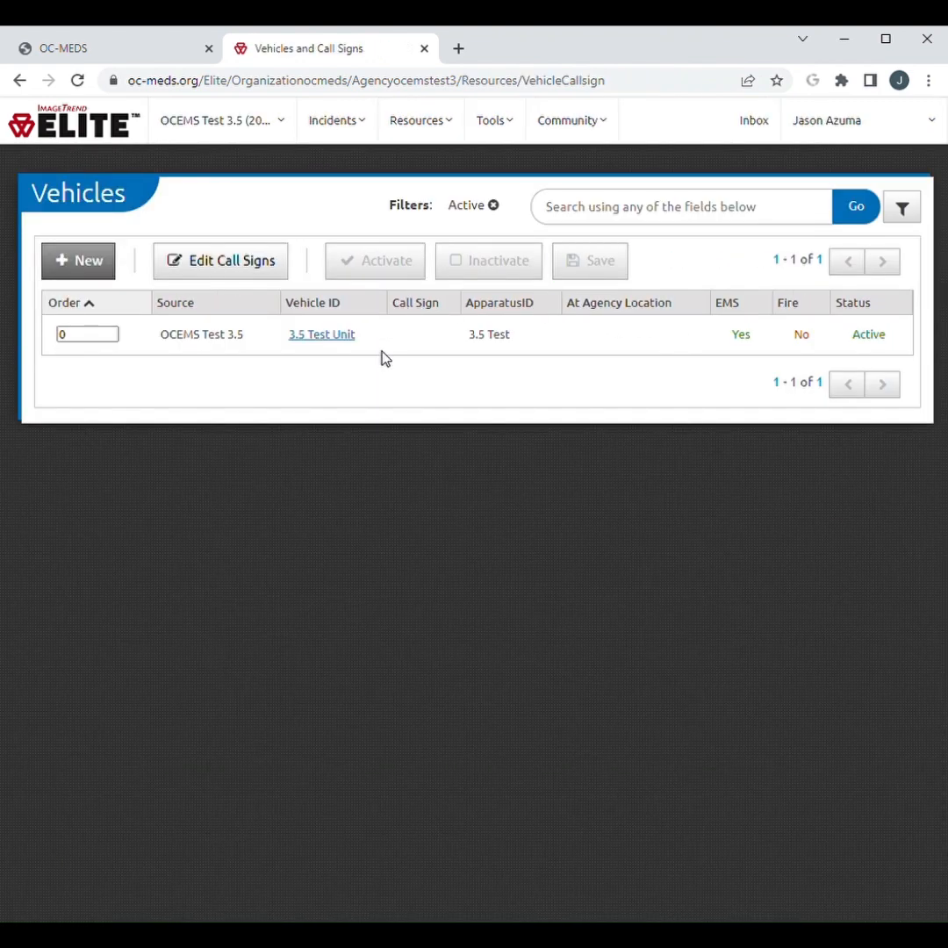
left_click(343, 337)
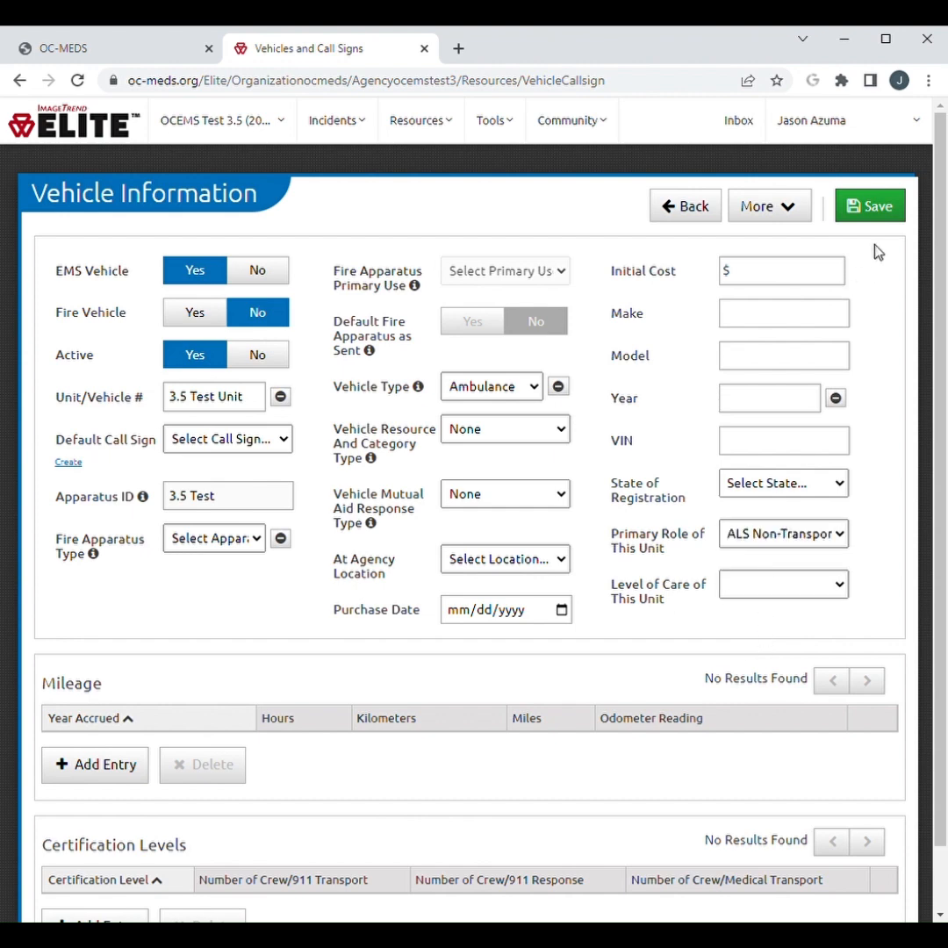
left_click(887, 212)
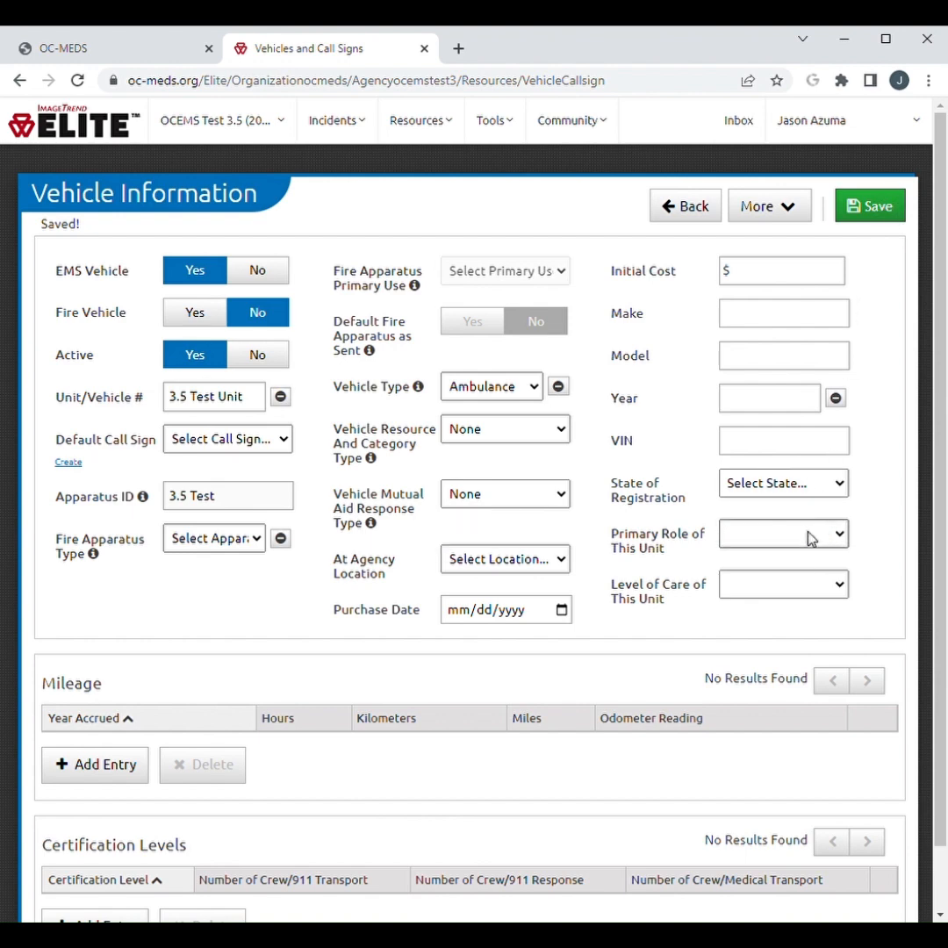
left_click(784, 641)
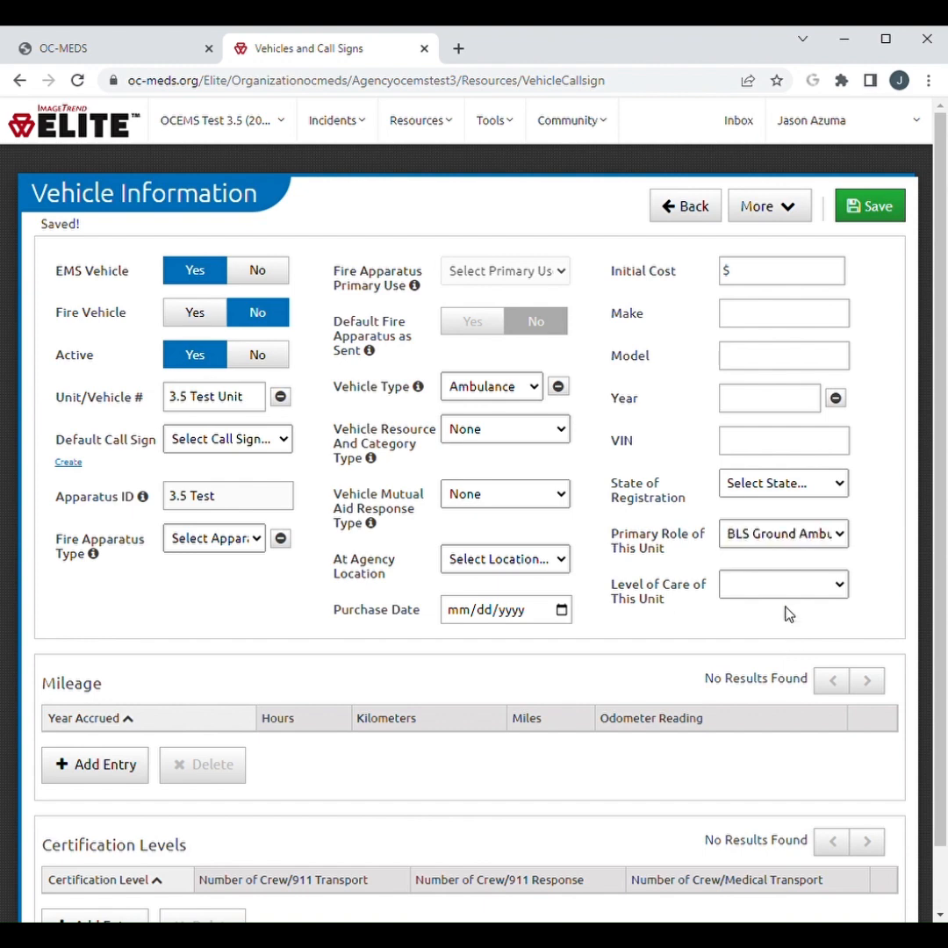
left_click(862, 216)
left_click(743, 625)
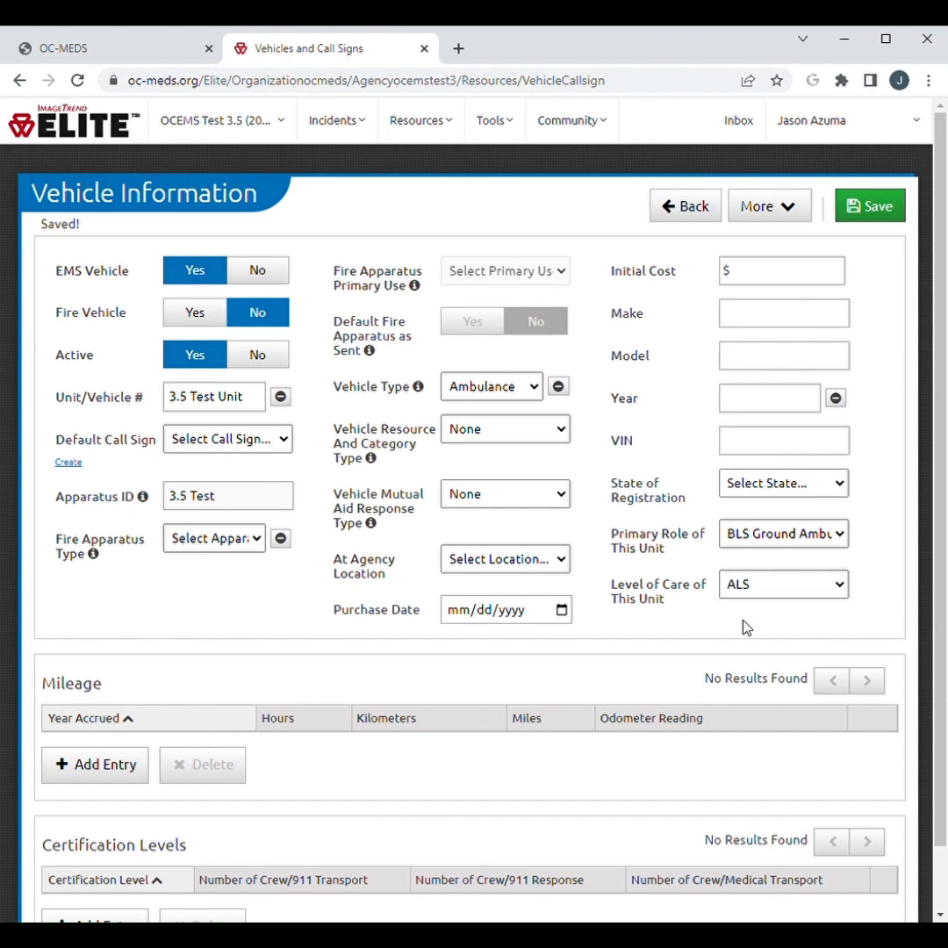
left_click(871, 212)
left_click(872, 207)
Try to save the vehicle with an initial cost of $0, and clear that value and save the record again
left_click(778, 278)
type("0")
left_click(850, 208)
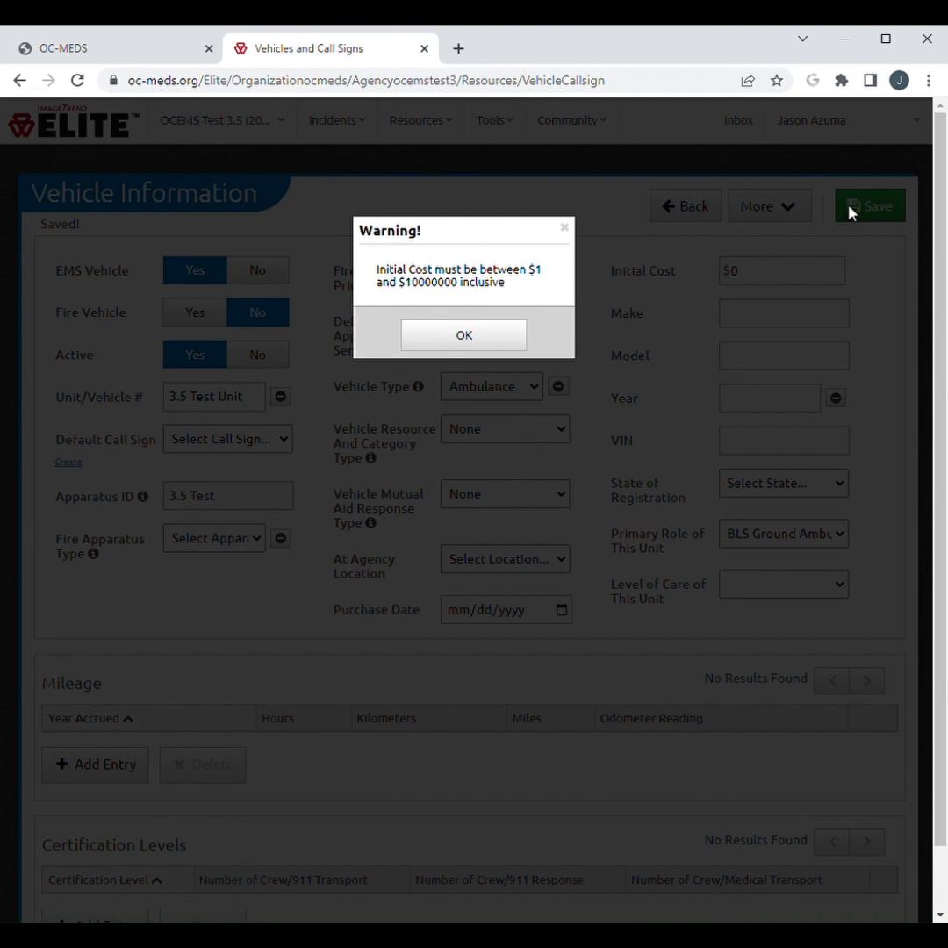
left_click(448, 345)
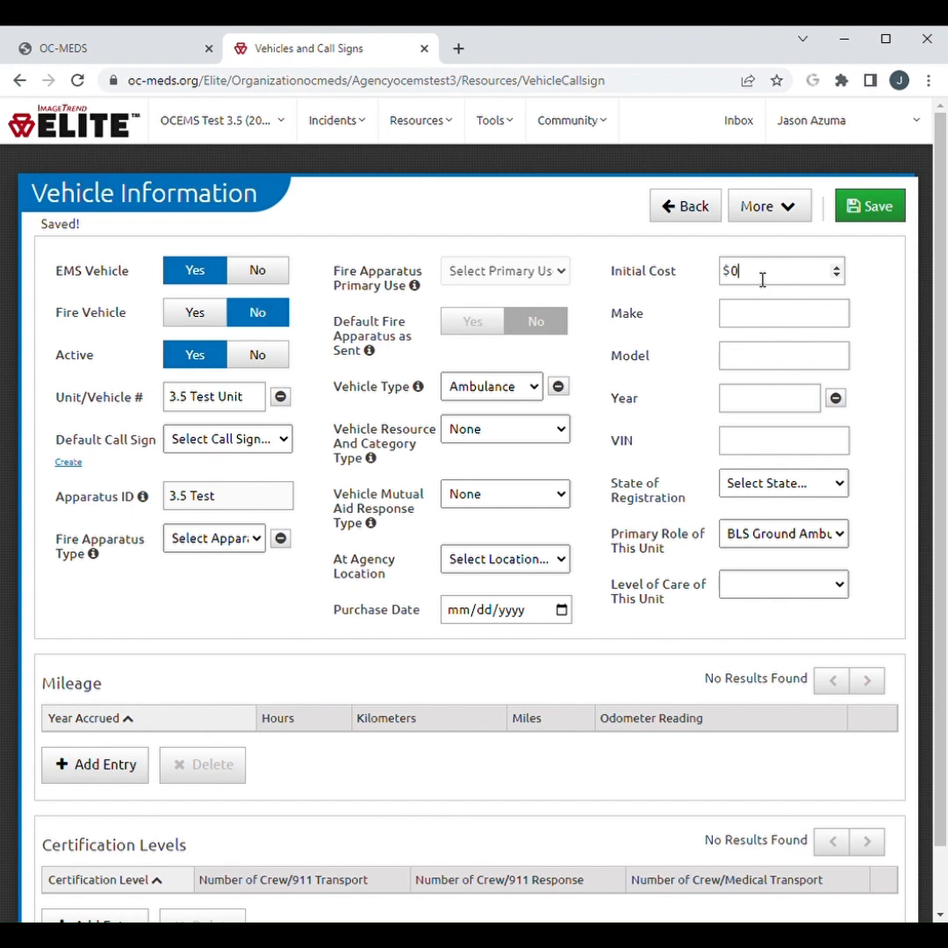
key("BackSpace")
left_click(874, 217)
Search Report Writer for "vehicle management" and open the Vehicle Management report
left_click(491, 127)
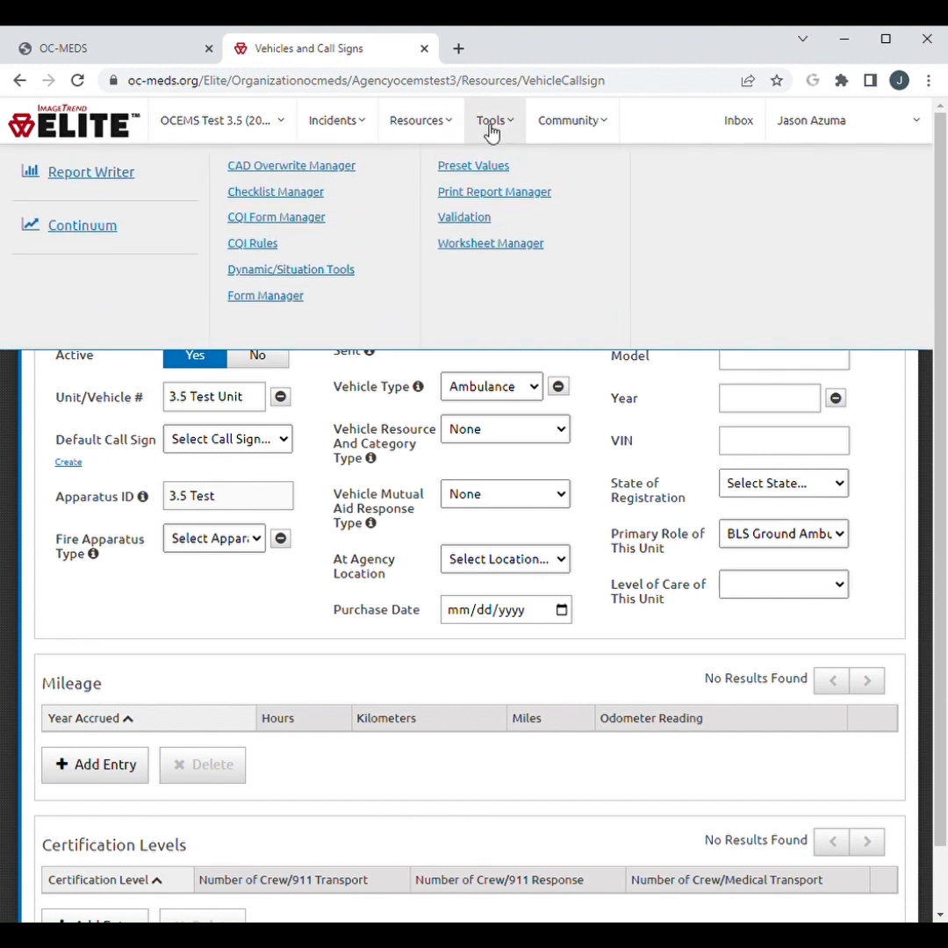
left_click(103, 183)
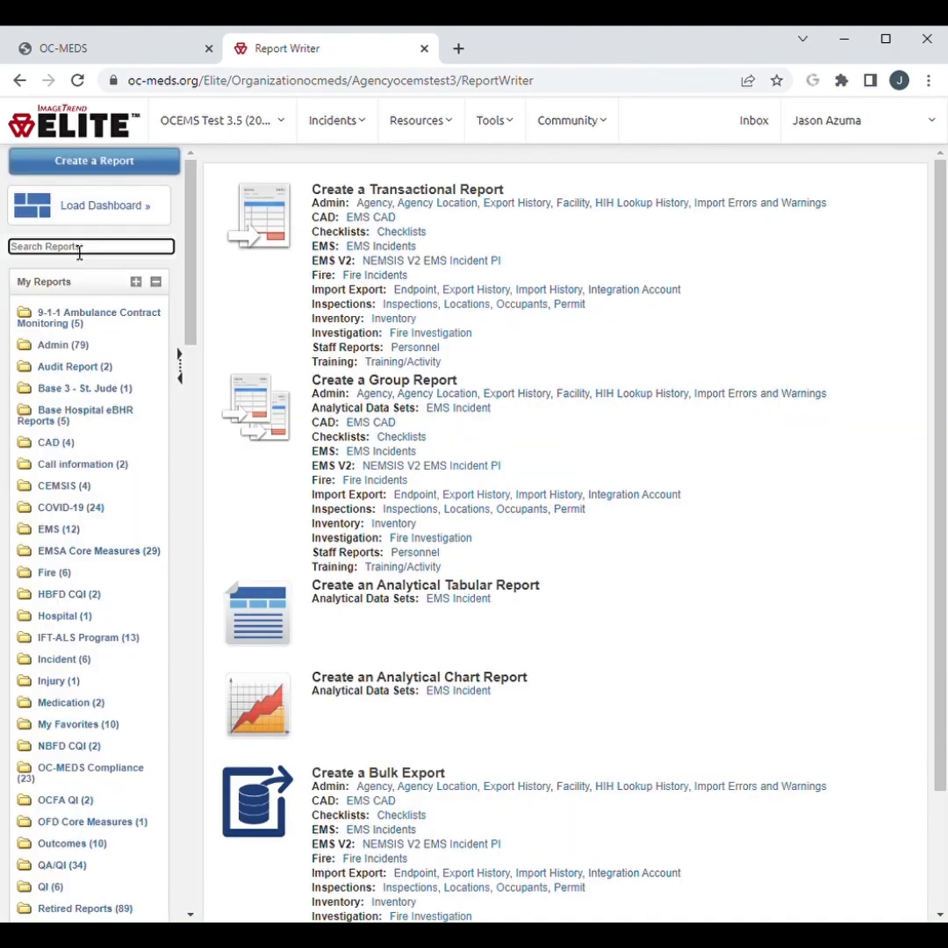
left_click(79, 253)
type("v")
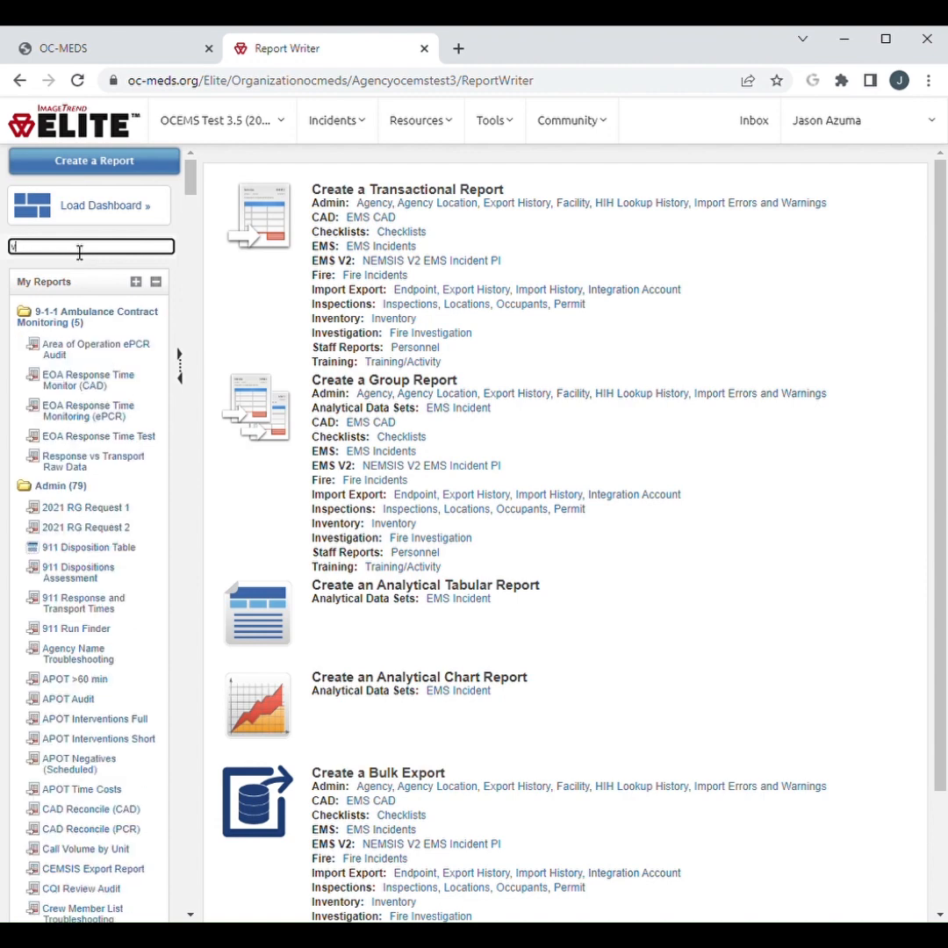
type("ehicle management")
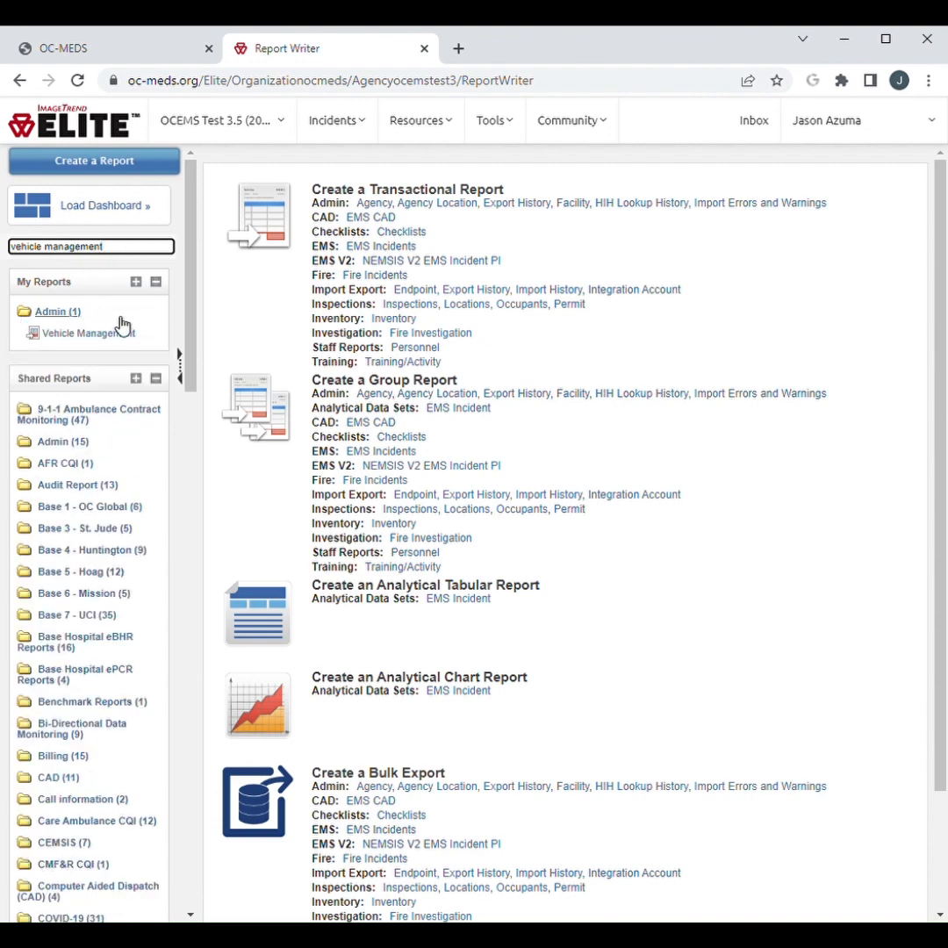
left_click(122, 343)
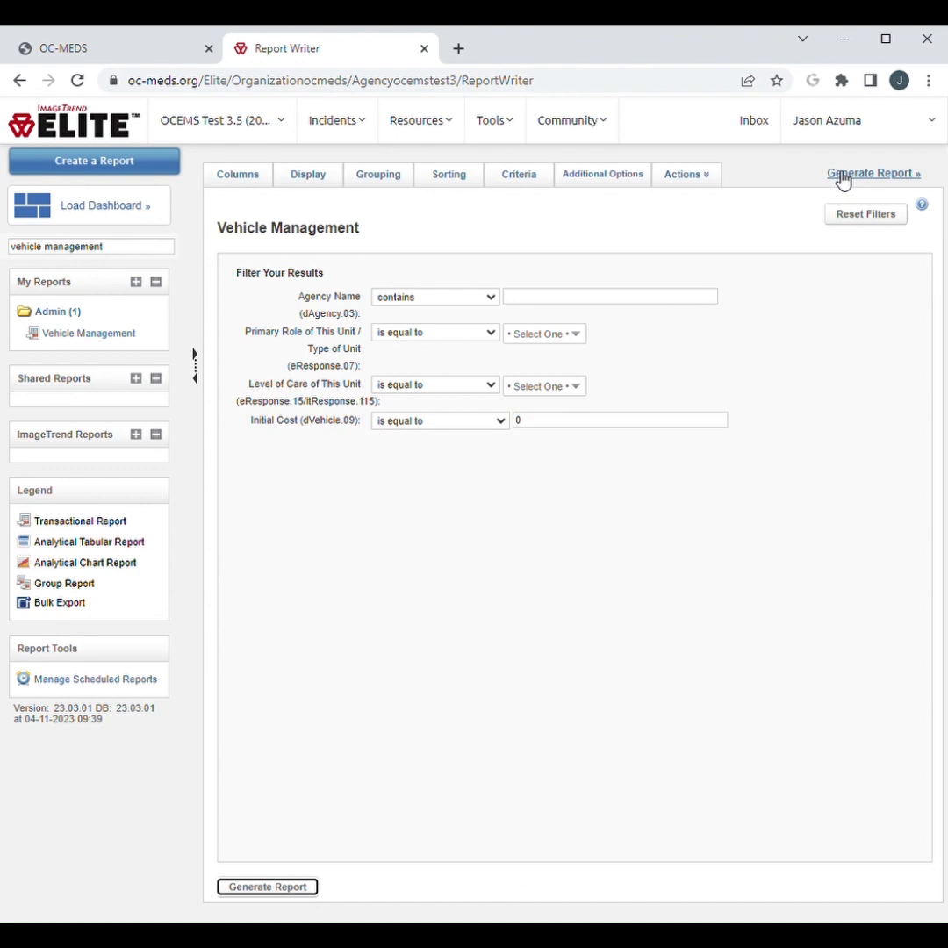
Review the Vehicle Management report's columns and open its export format options
left_click(248, 181)
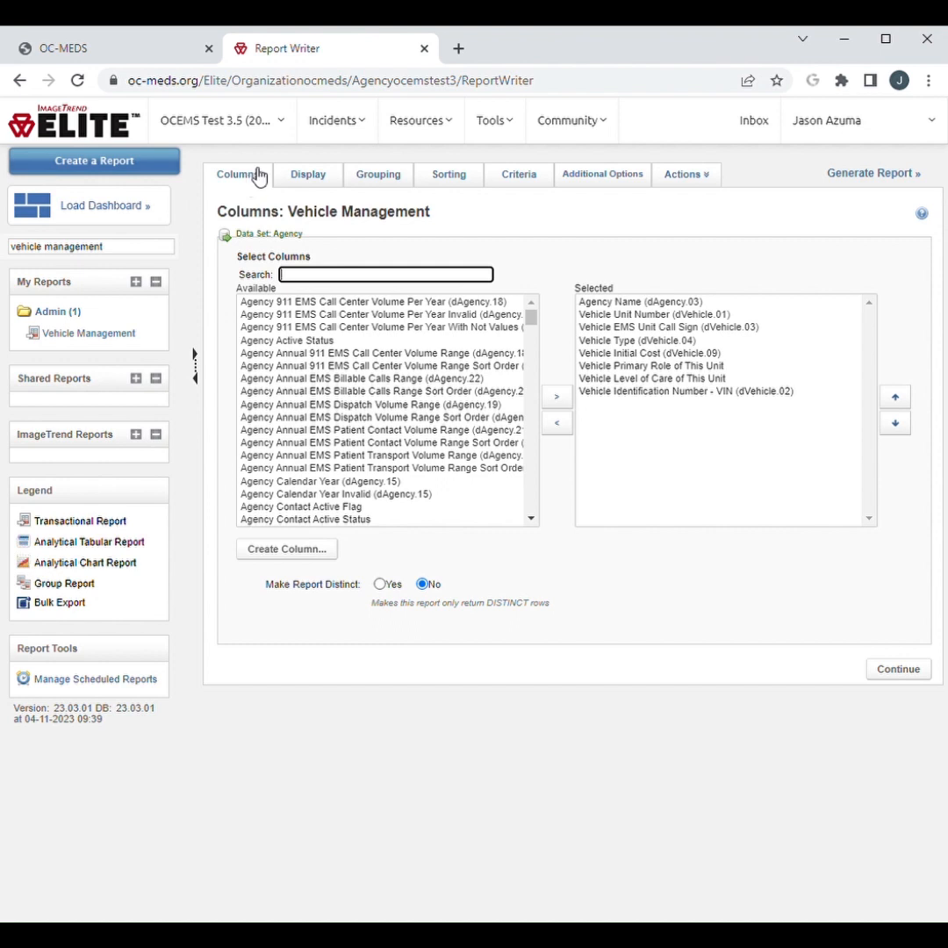
left_click(688, 179)
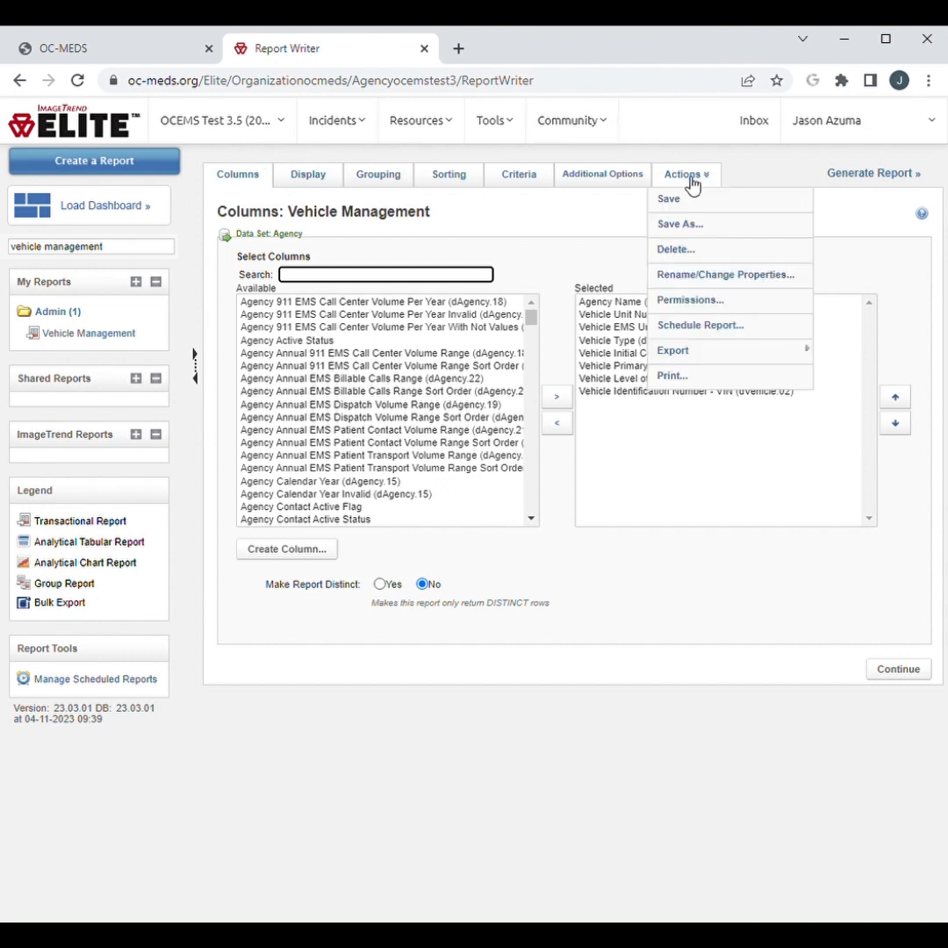
mouse_move(720, 351)
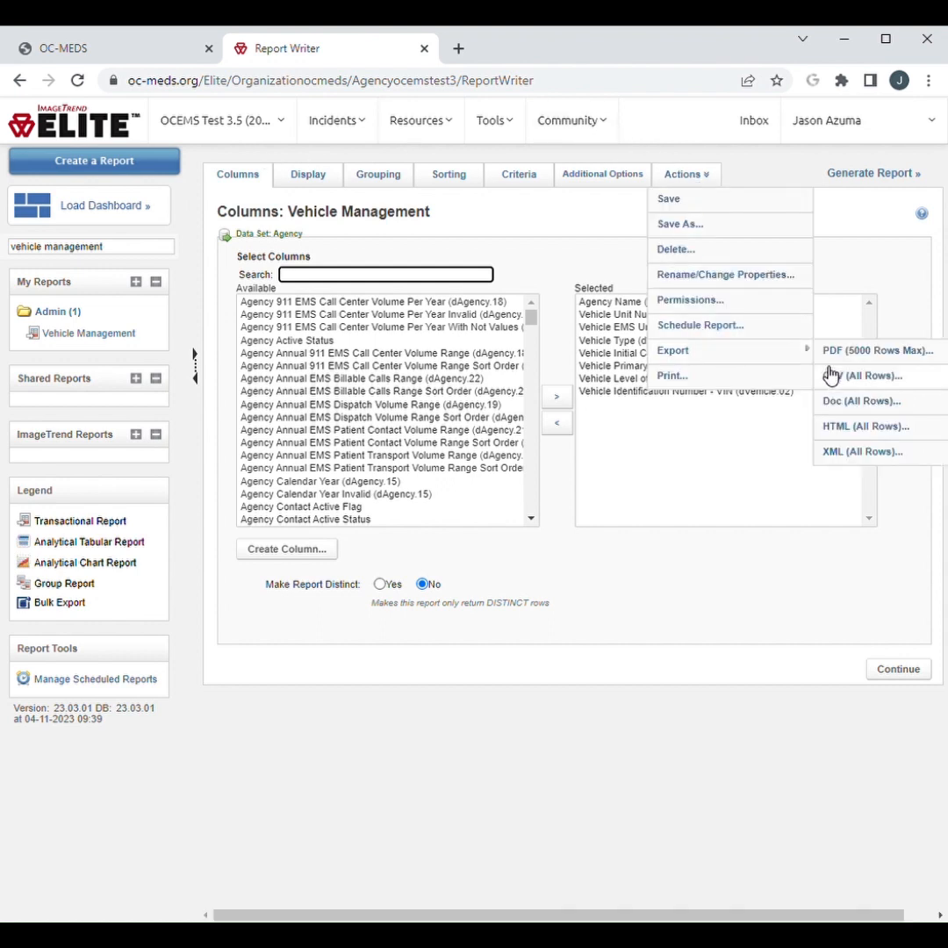